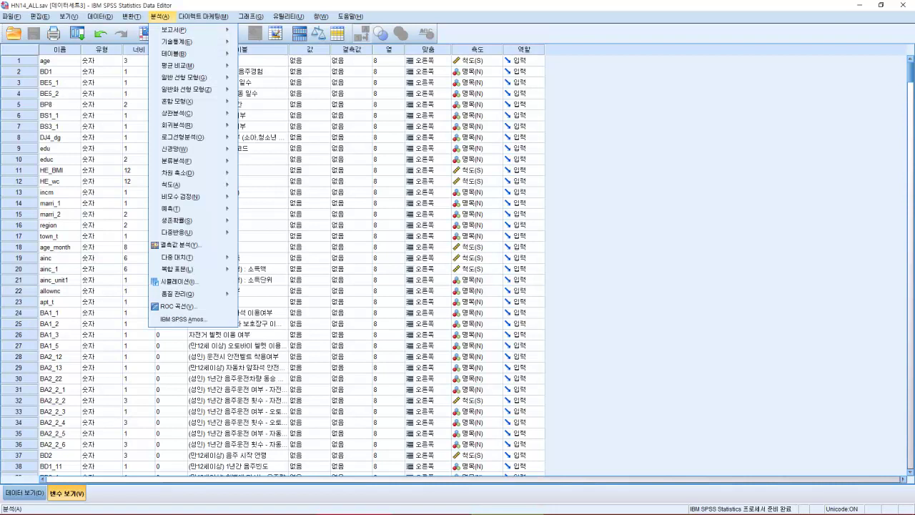
- Start a one-way ANOVA and assign 소득4분위수(개인) [incm] as the factor
mouse_move(178, 66)
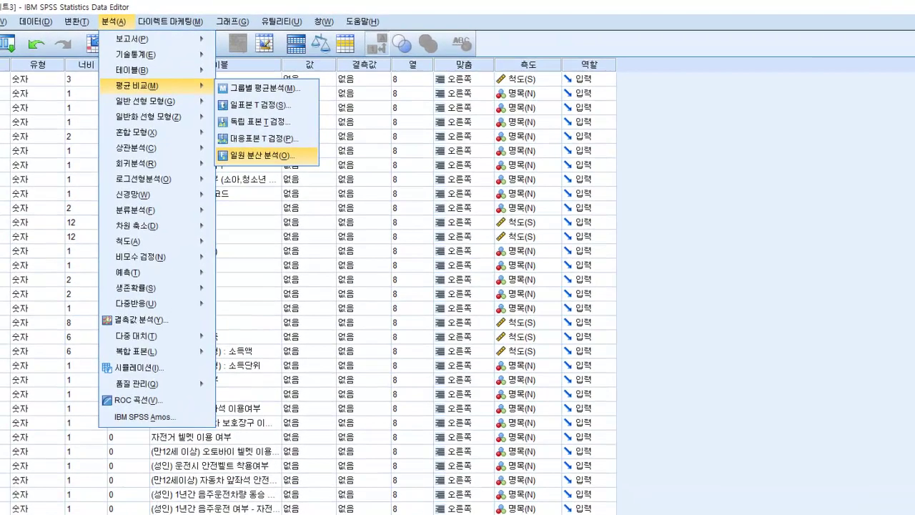
click(274, 120)
drag(623, 261, 350, 164)
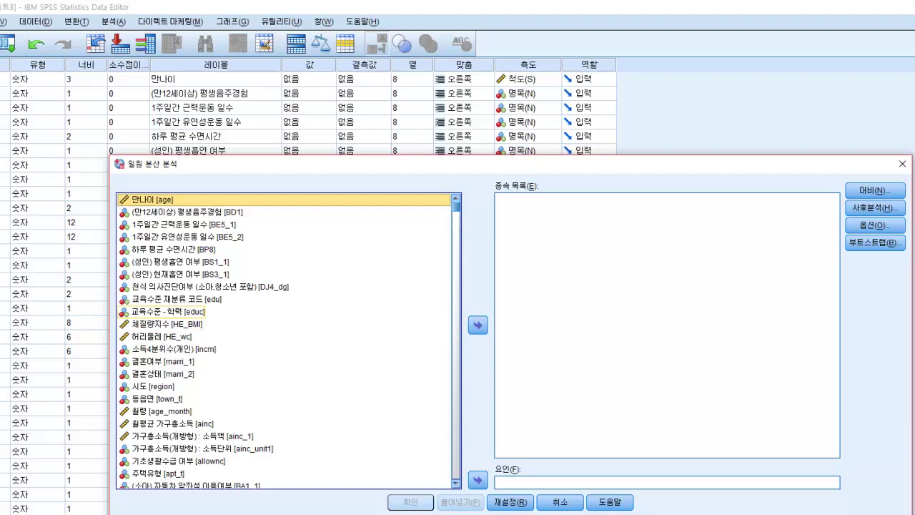
click(172, 349)
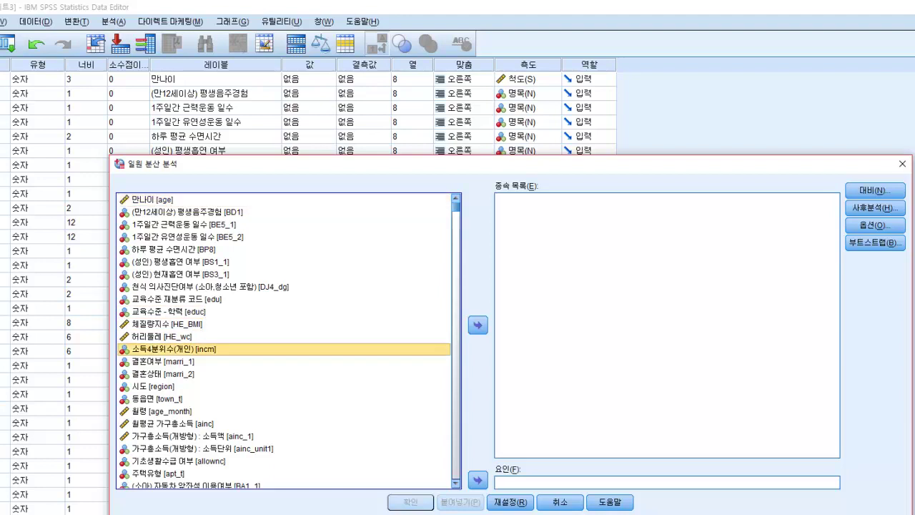
click(477, 480)
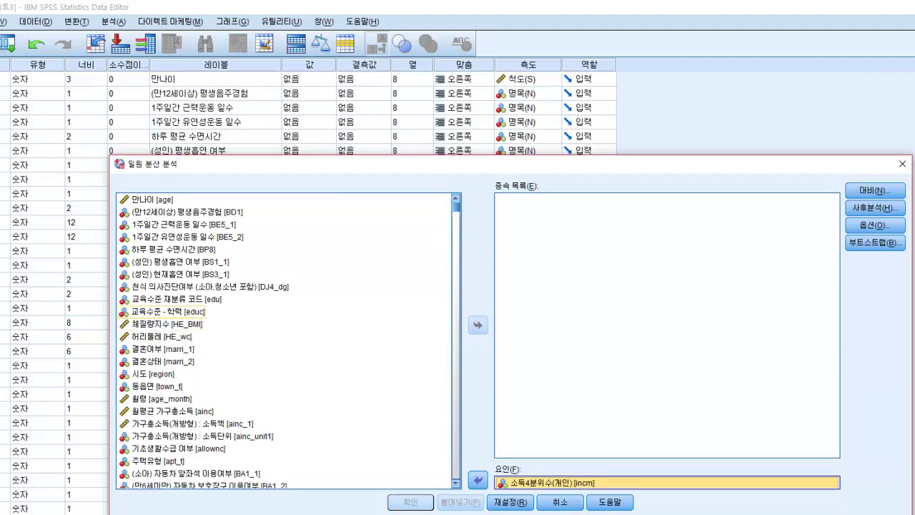
- Add 만나이 [age], 체질량지수 [HE_BMI] and 허리둘레 [HE_wc] as dependent variables and run the one-way ANOVA
click(151, 200)
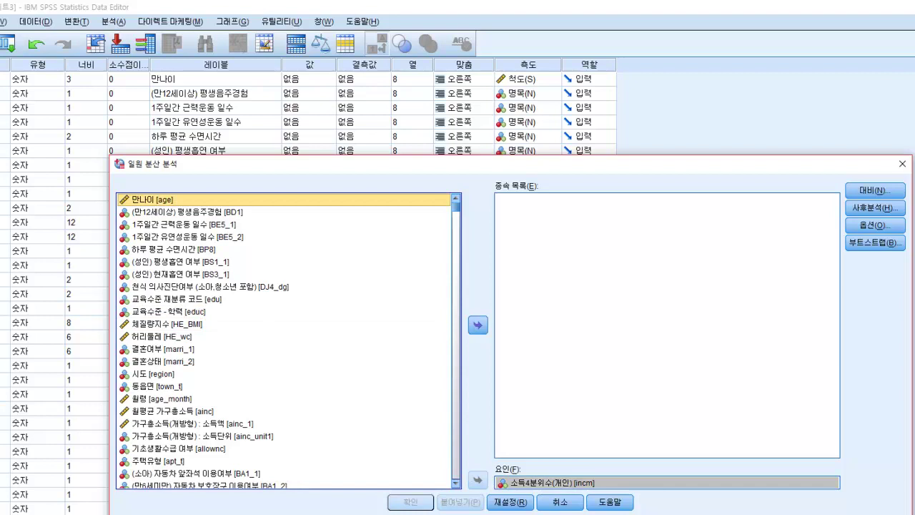
ctrl+click(168, 324)
ctrl+click(160, 337)
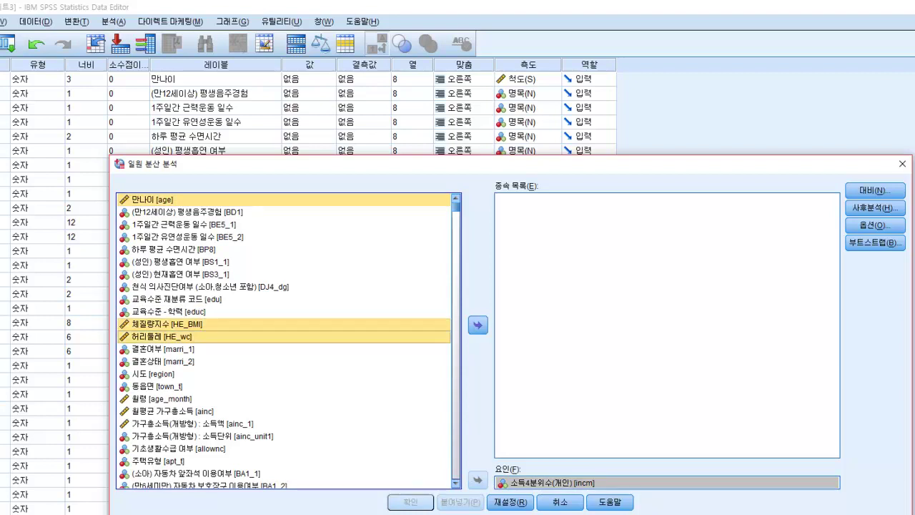
click(477, 324)
click(541, 224)
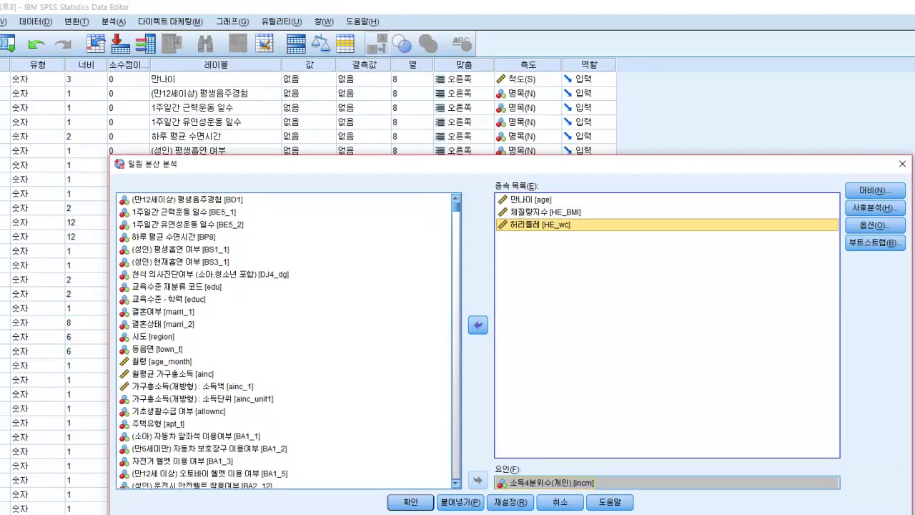
click(410, 502)
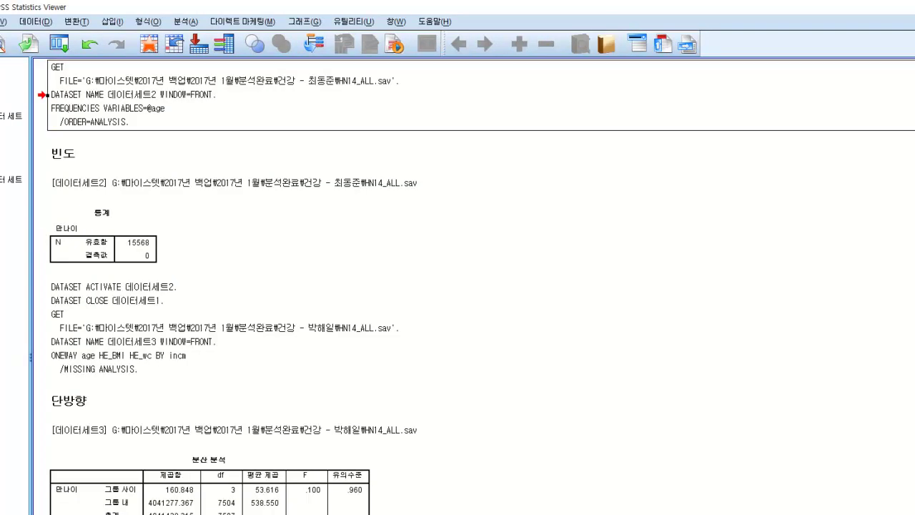
- Delete the 빈도 (frequencies) results block from the output document
click(63, 153)
key(Delete)
key(Down)
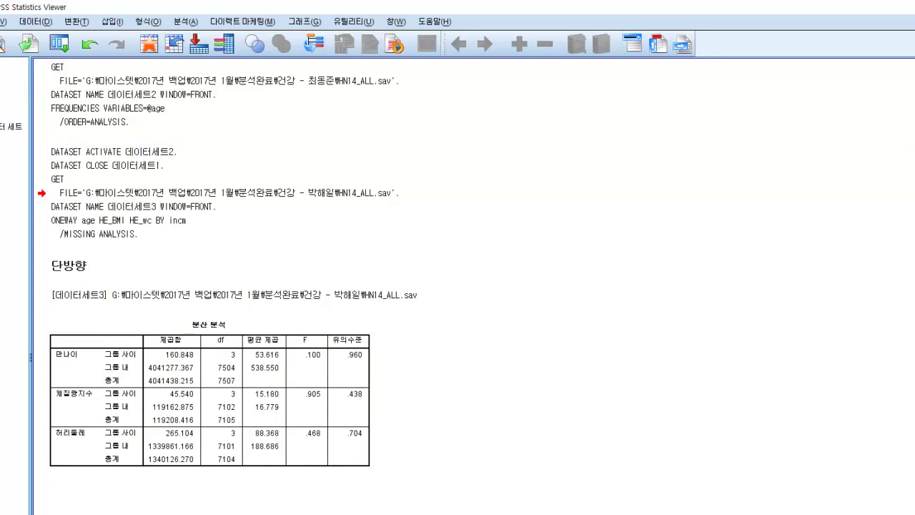
key(Down)
- Rerun the one-way ANOVA of age, HE_BMI and HE_wc by incm with descriptive statistics (기술통계) requested
key(alt+a)
key(Down)
key(Down)
key(Down)
key(Down)
key(Right)
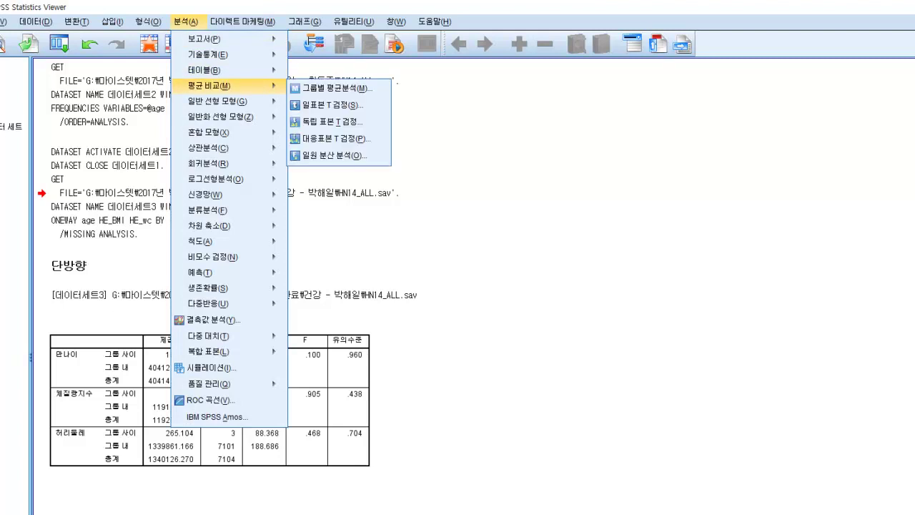
key(Down)
key(Down)
key(Down)
key(Down)
key(Down)
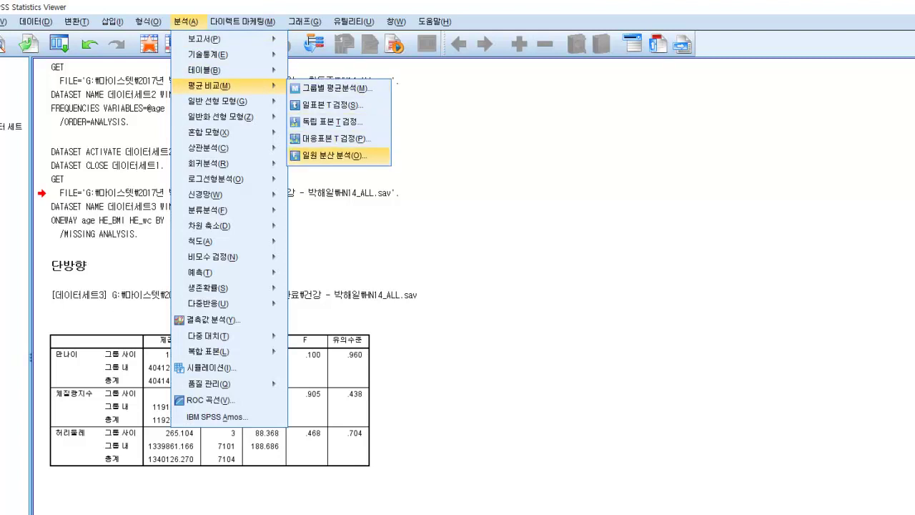
key(Return)
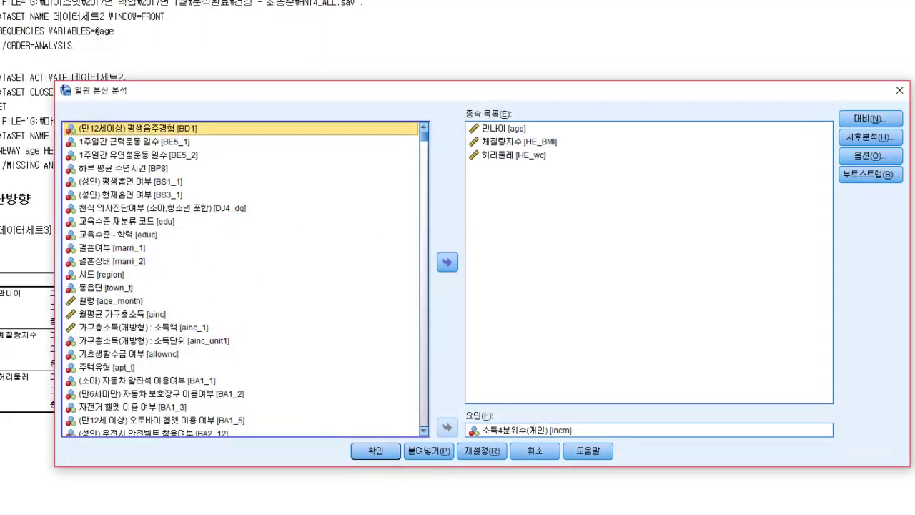
drag(458, 90, 407, 88)
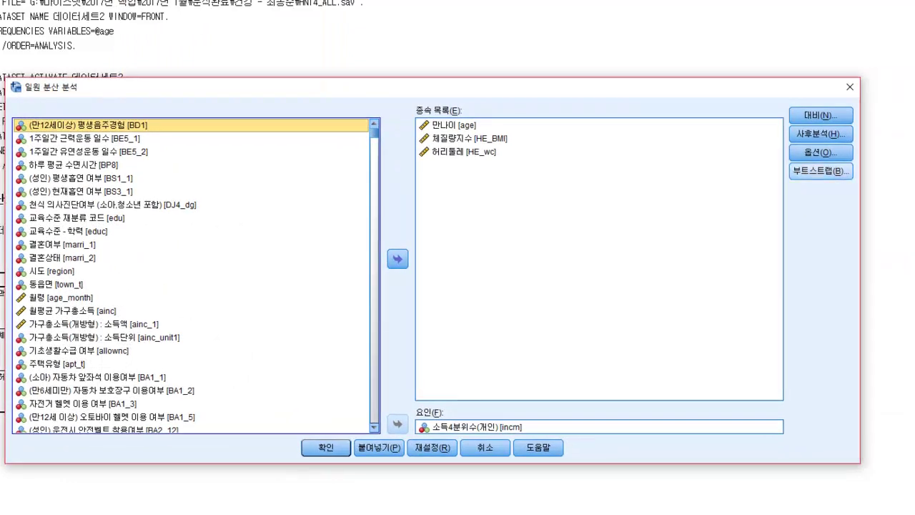
key(alt+o)
key(alt+d)
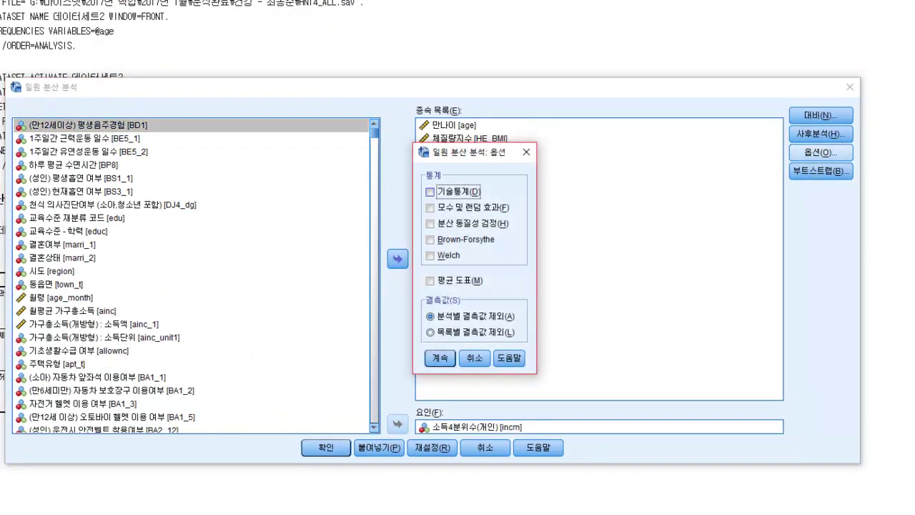
key(Return)
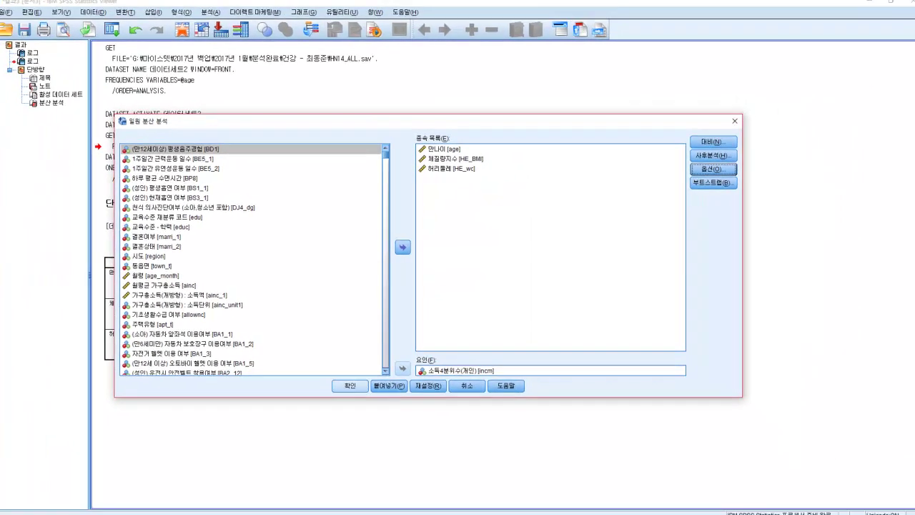
click(326, 448)
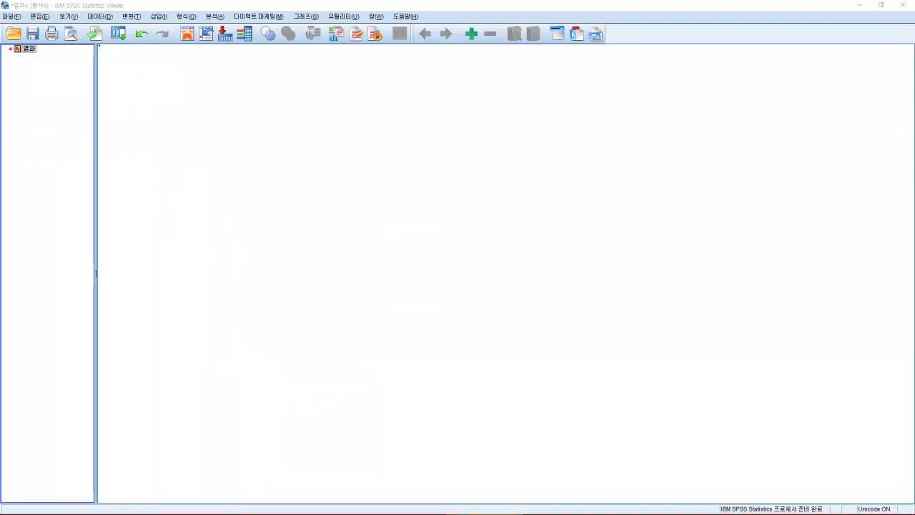
- Set up a new one-way ANOVA with 소득4분위수(개인) [incm] as the factor
click(215, 17)
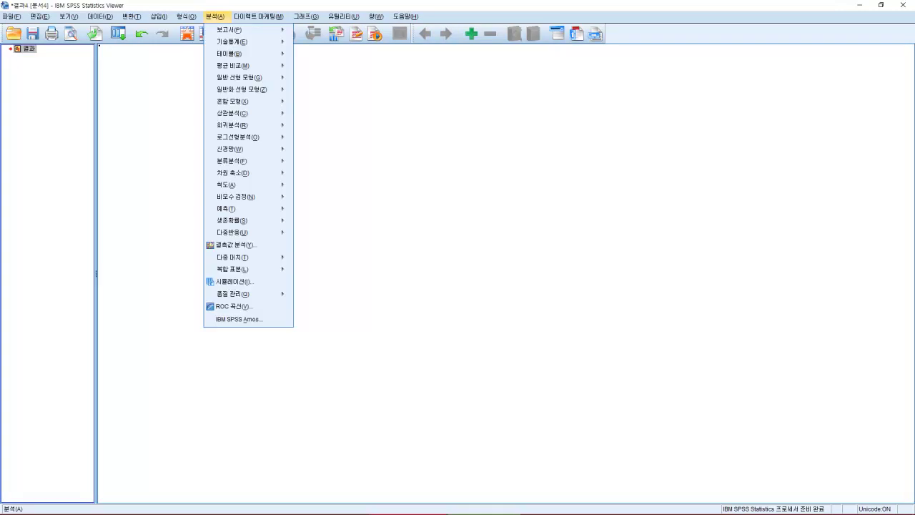
mouse_move(236, 65)
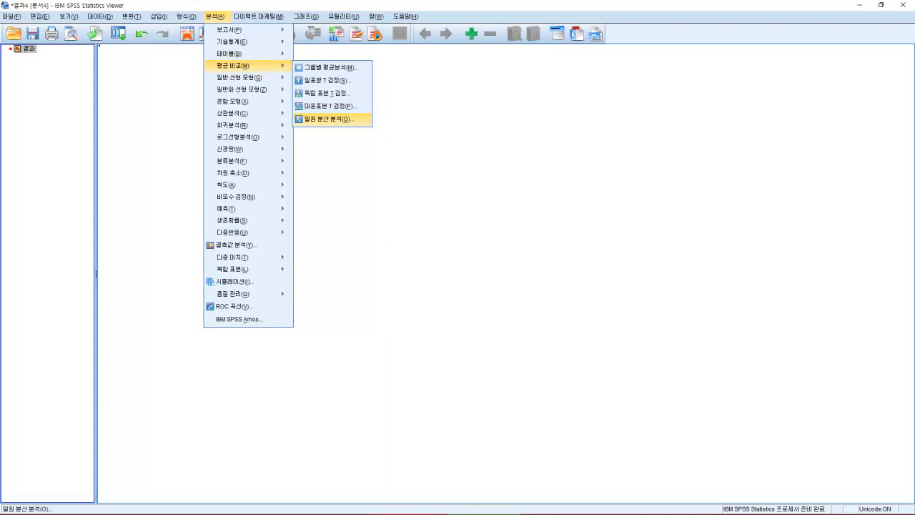
key(Return)
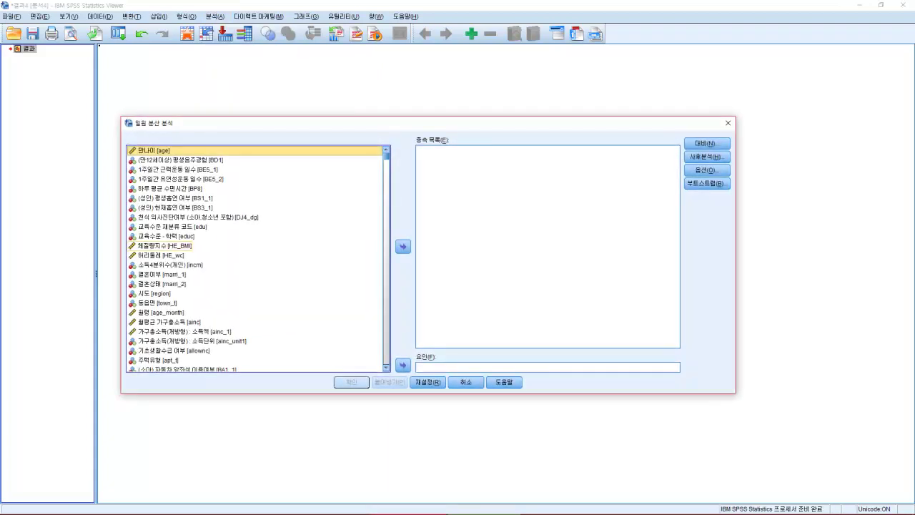
scroll(256, 259, down, 1)
click(168, 293)
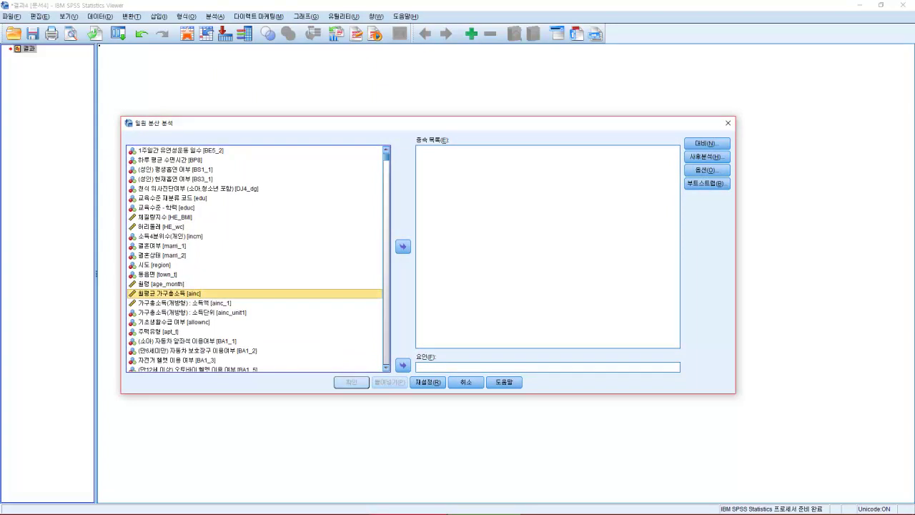
click(169, 227)
click(171, 236)
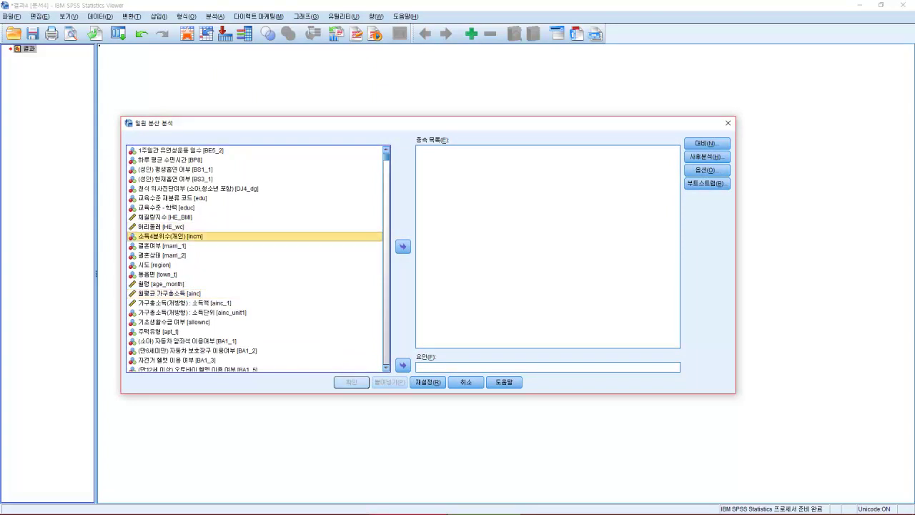
click(402, 365)
- Add 1주일간 걷기 일수 [BE3_31] and 걷기 지속 시간(시간) [BE3_32] as dependent variables and run the analysis
scroll(256, 259, down, 2)
scroll(206, 260, down, 2)
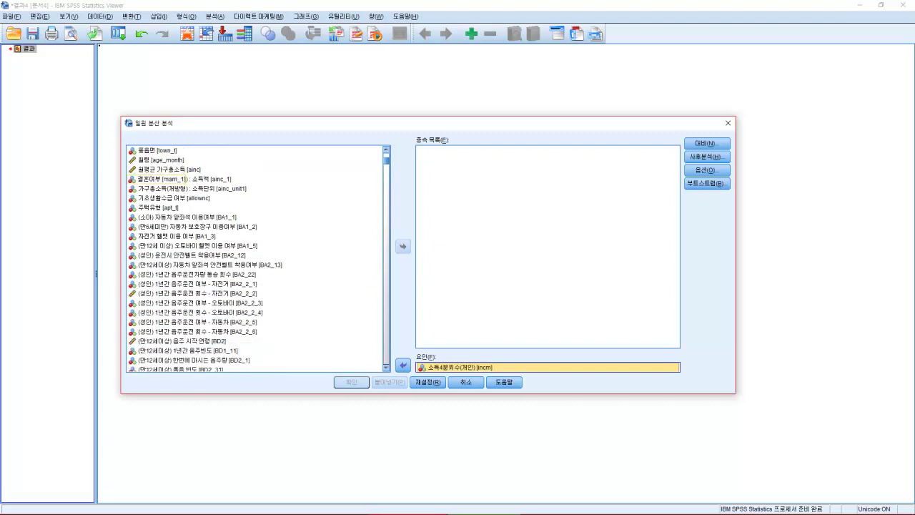
scroll(172, 180, down, 1)
scroll(207, 236, down, 1)
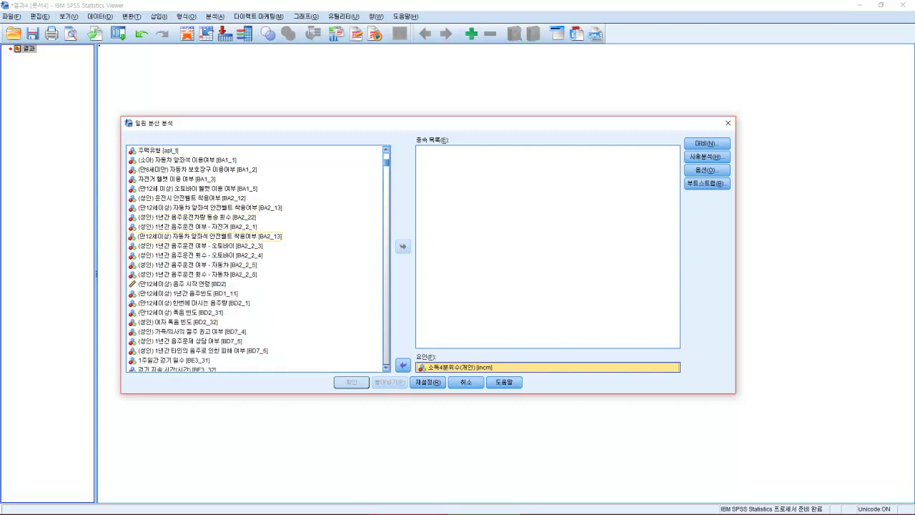
scroll(207, 236, down, 1)
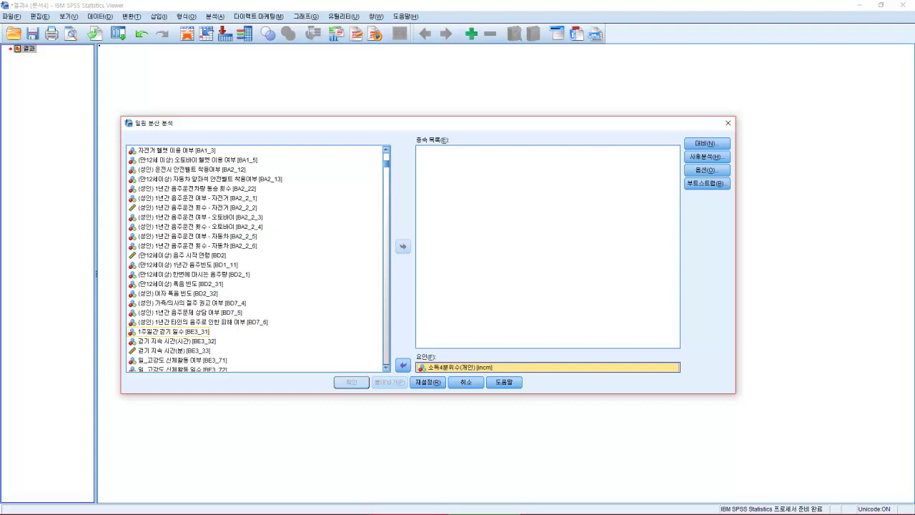
click(174, 332)
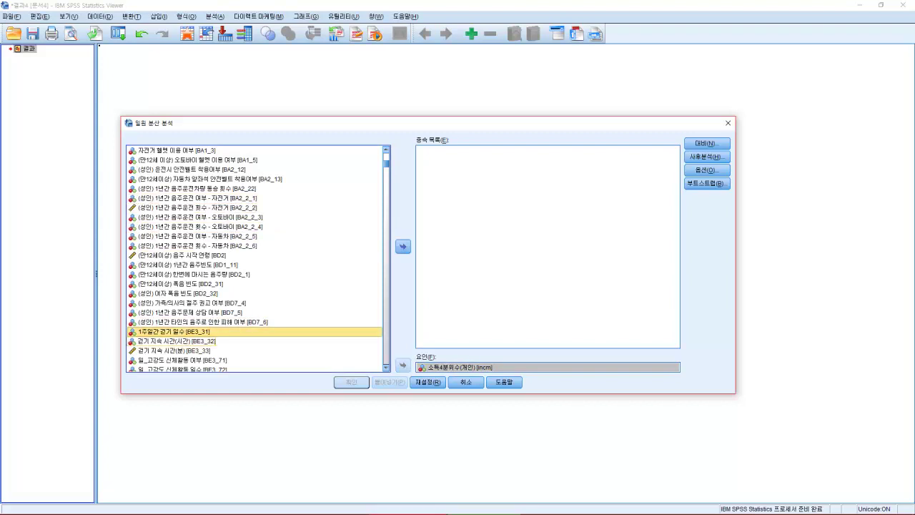
click(176, 341)
scroll(176, 341, down, 2)
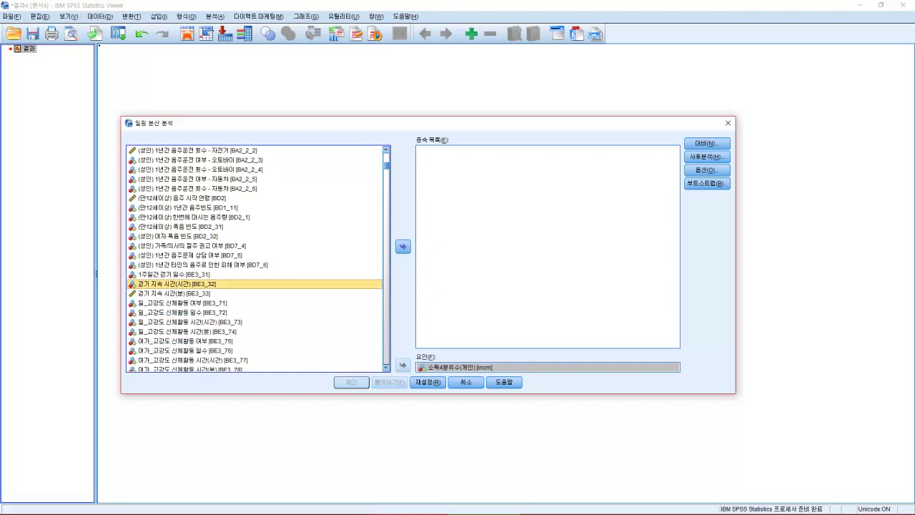
click(177, 275)
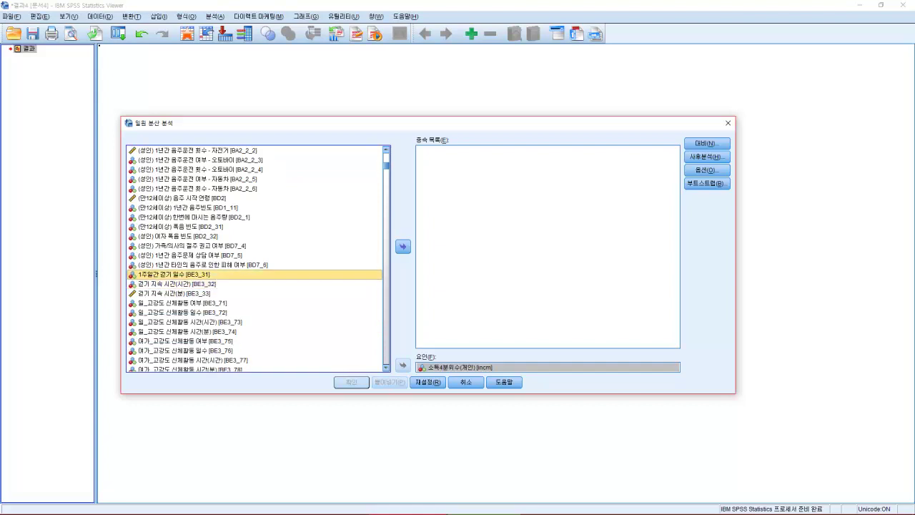
click(402, 246)
click(177, 275)
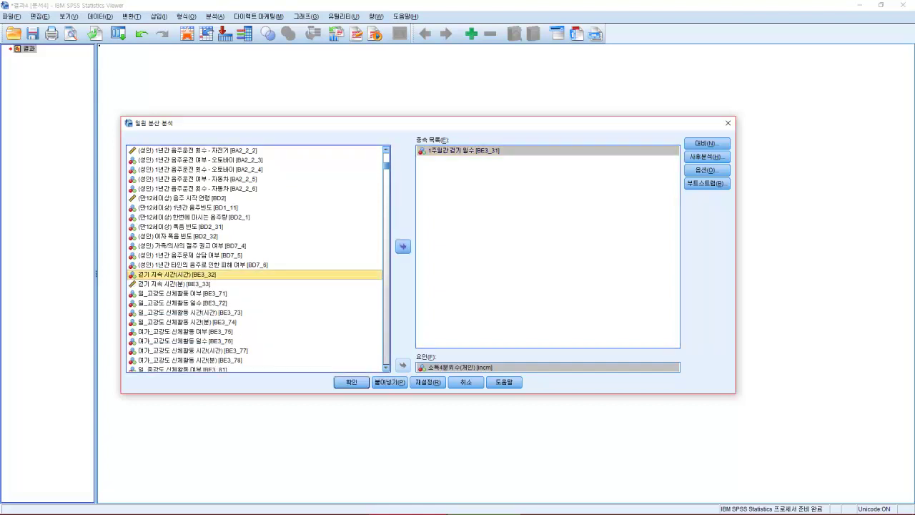
click(402, 246)
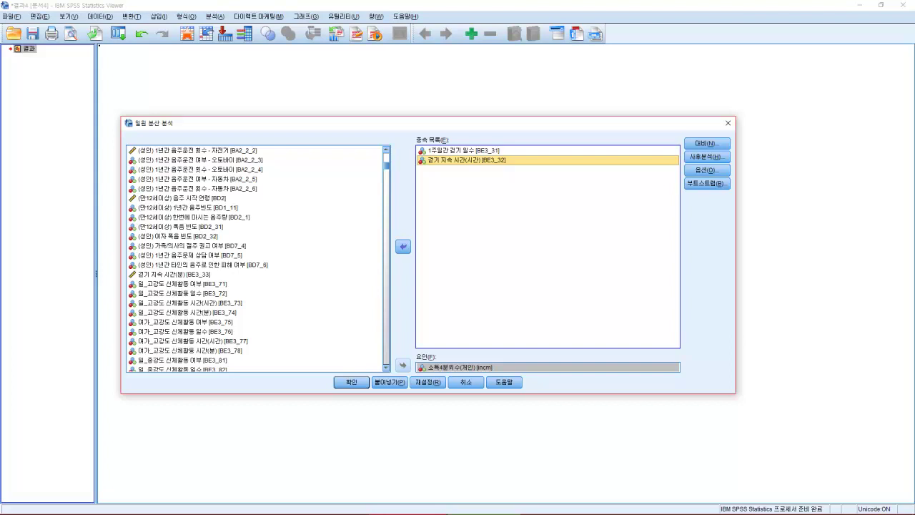
click(352, 382)
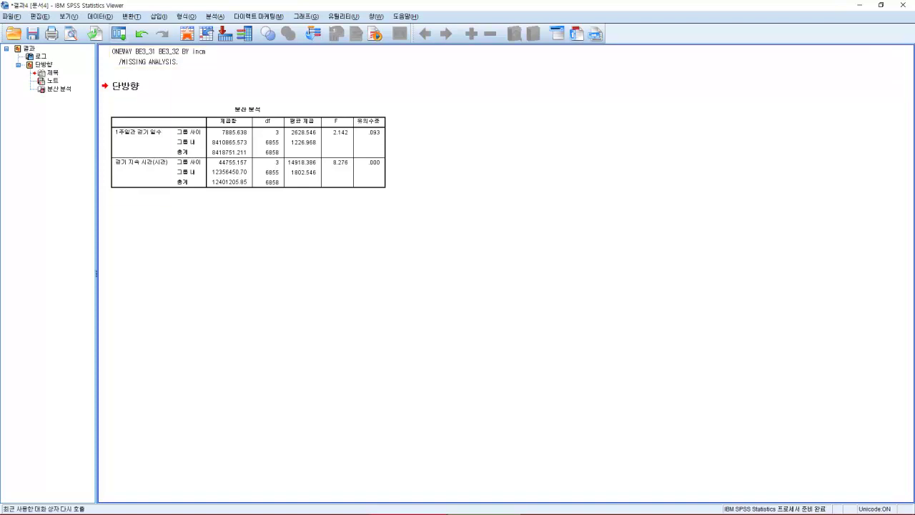
- Recall the one-way ANOVA of BE3_31 and BE3_32, enable descriptive statistics (기술통계) in its options, and rerun it
click(118, 32)
click(130, 51)
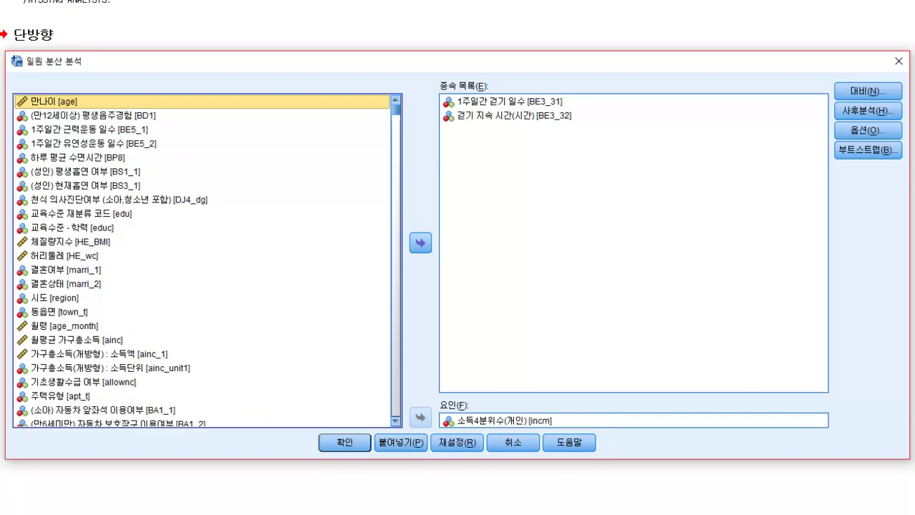
click(868, 131)
click(476, 200)
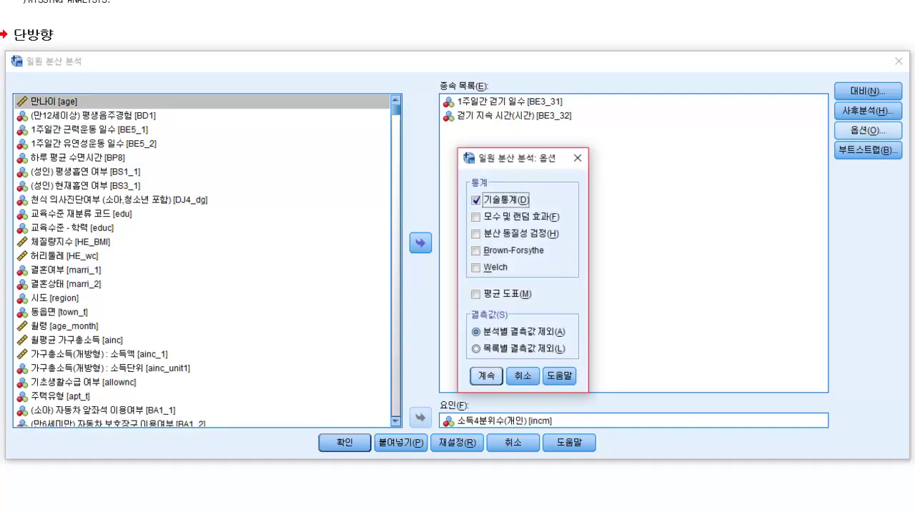
click(486, 375)
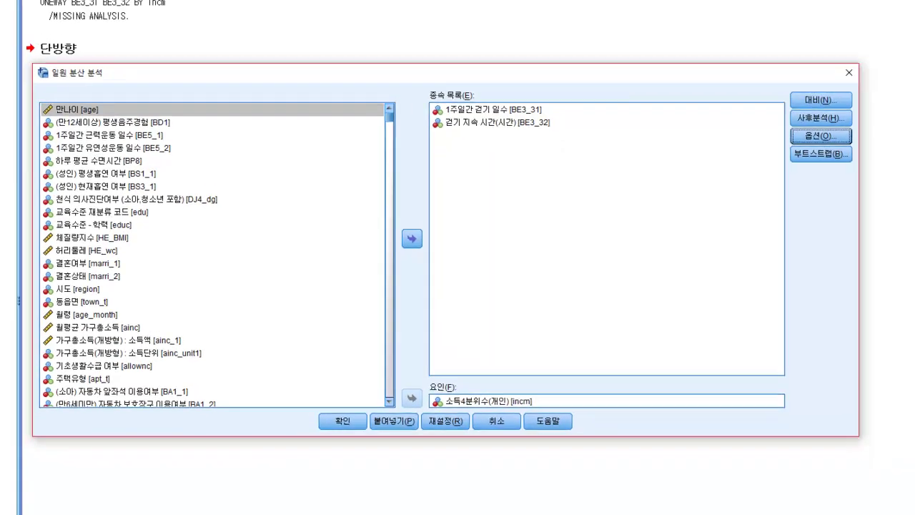
click(342, 421)
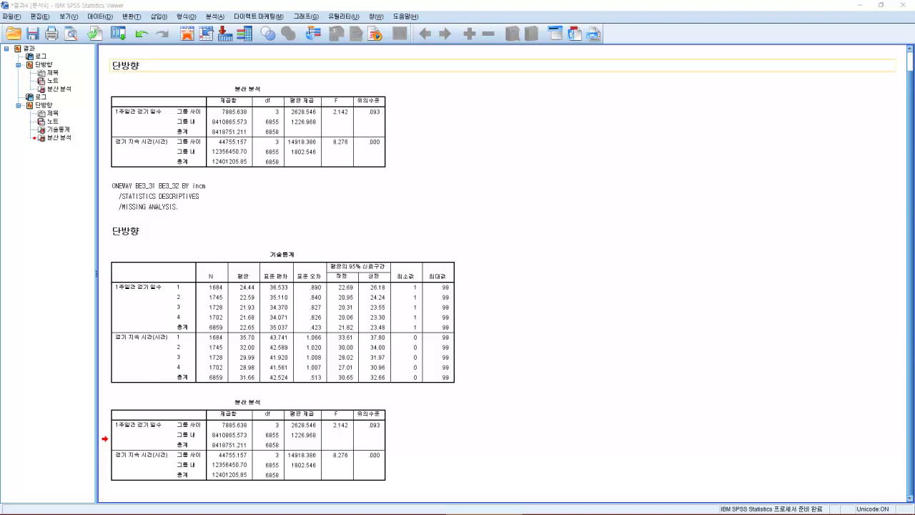
- Recall the one-way ANOVA, replace its dependent variables with 평소 하루 앉아서 보내는 시간(시간) [BE8_1], and run it with descriptive statistics
click(118, 33)
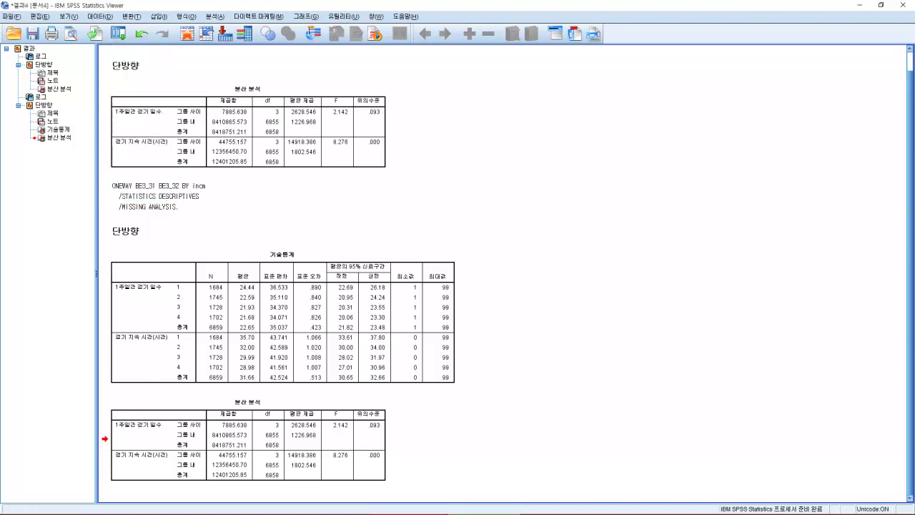
click(130, 50)
click(389, 227)
scroll(215, 169, down, 4)
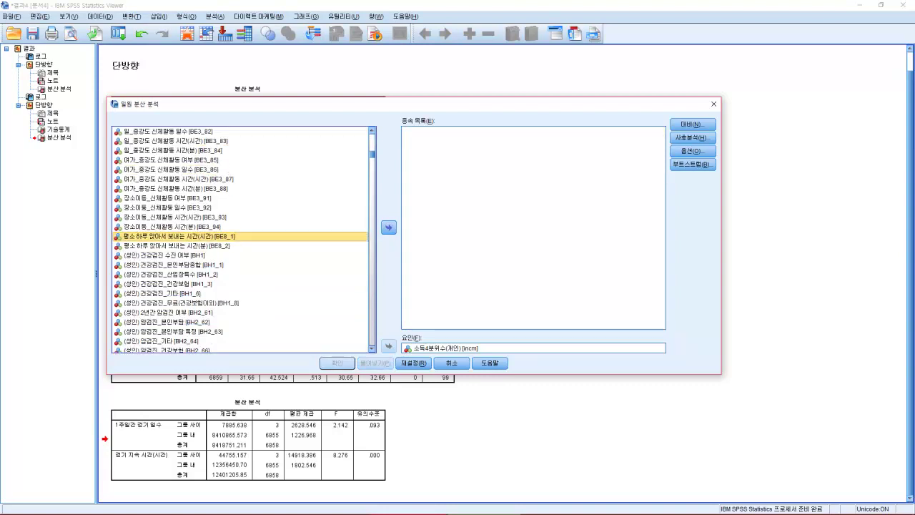
click(389, 227)
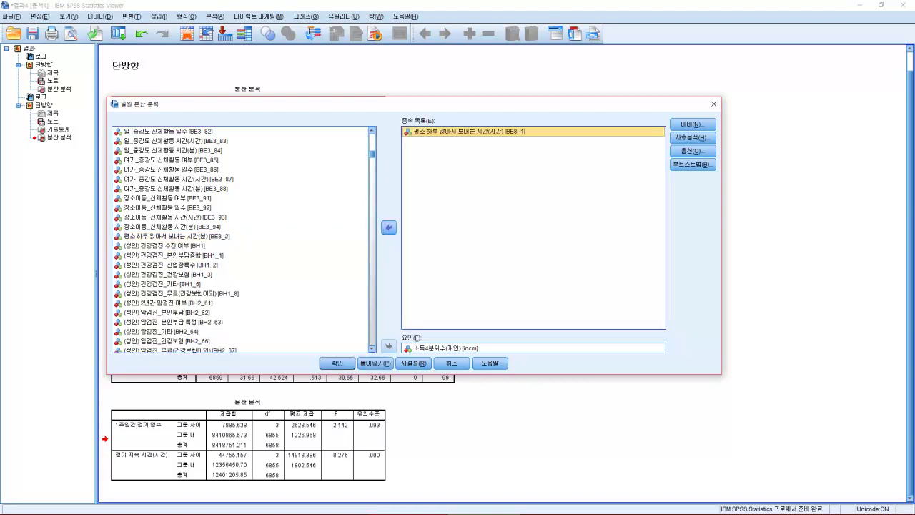
key(alt+o)
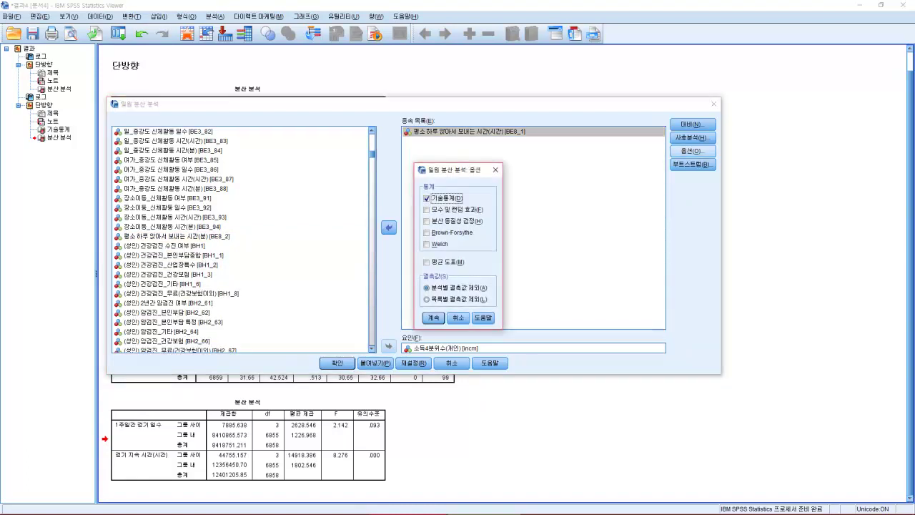
key(Return)
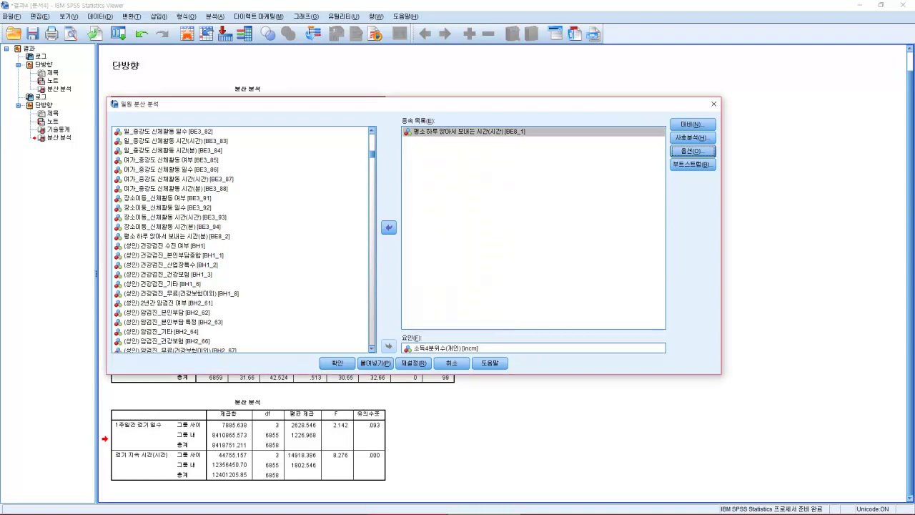
key(Return)
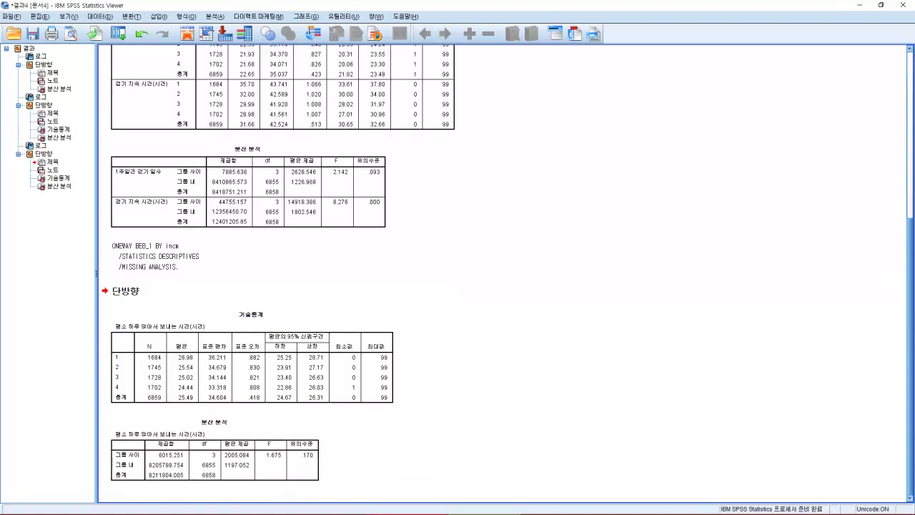